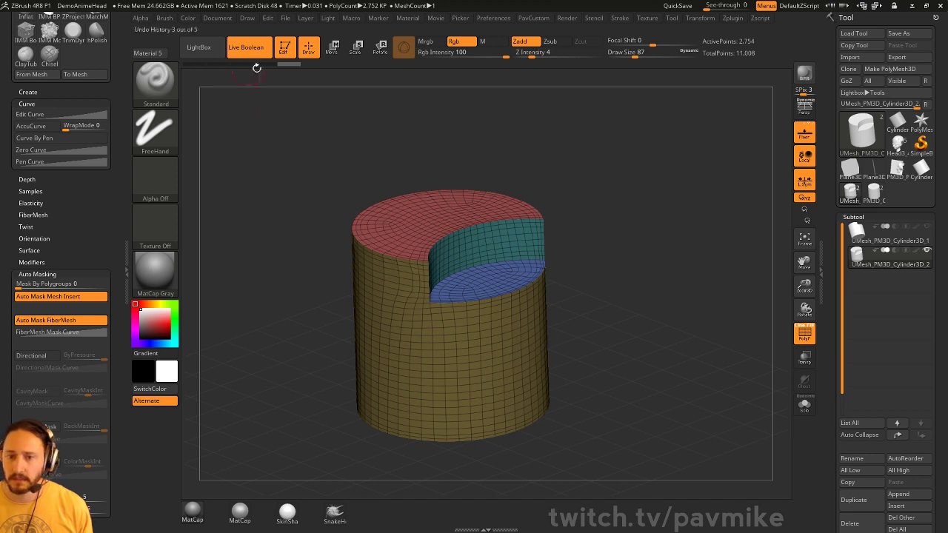
Step: Replace the cylinder on the canvas with the head tool, enter Edit mode and show it from the front without polyframe
click(284, 49)
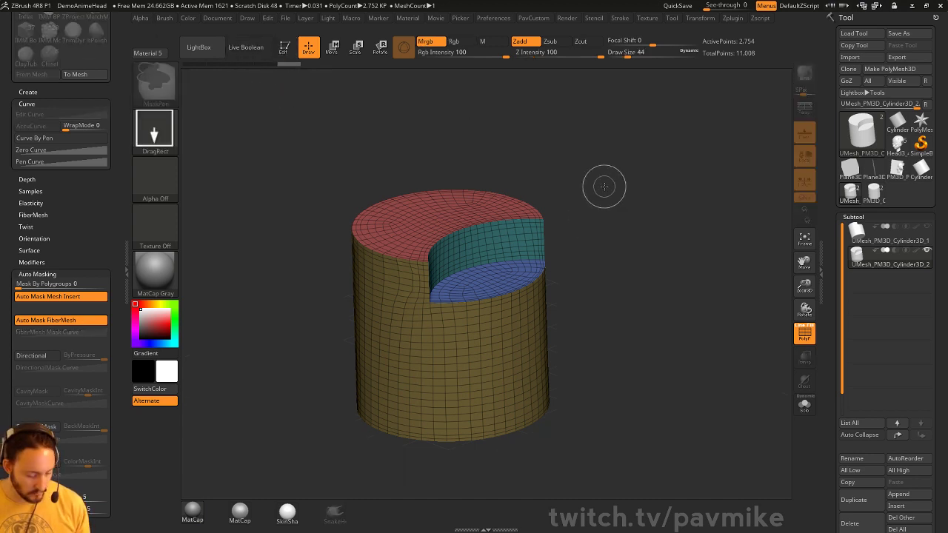
key(ctrl+n)
click(893, 147)
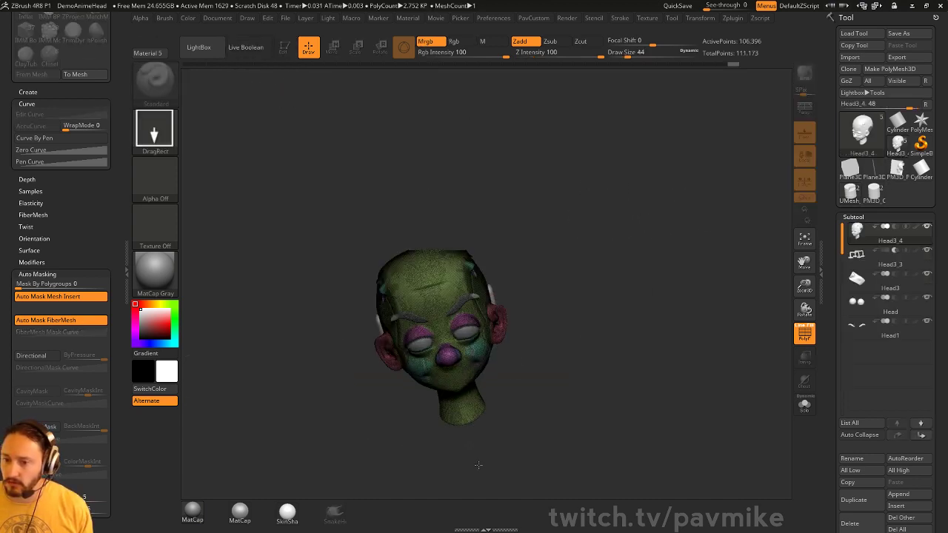
click(284, 48)
key(shift+f)
shift+drag(705, 305, 699, 312)
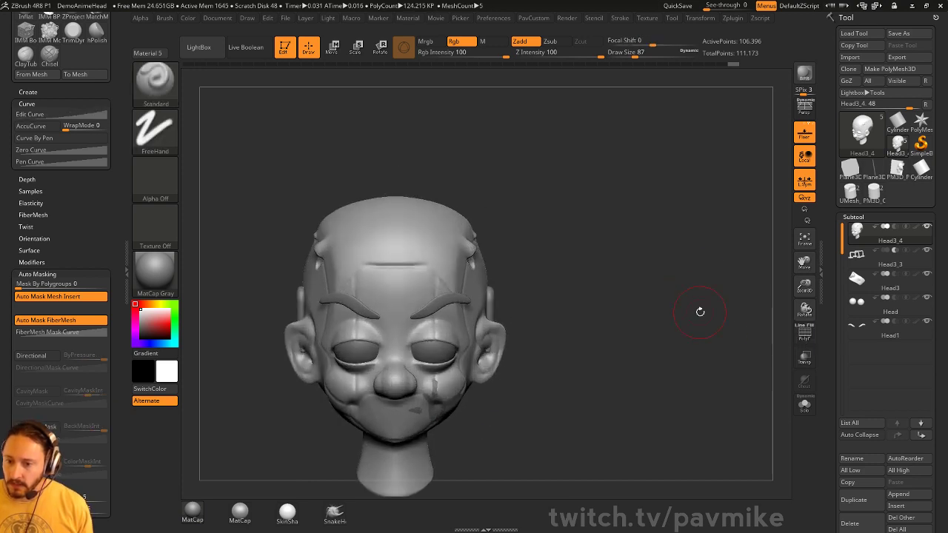
Step: Delete the Head3 subtool from the head model
drag(661, 254, 669, 232)
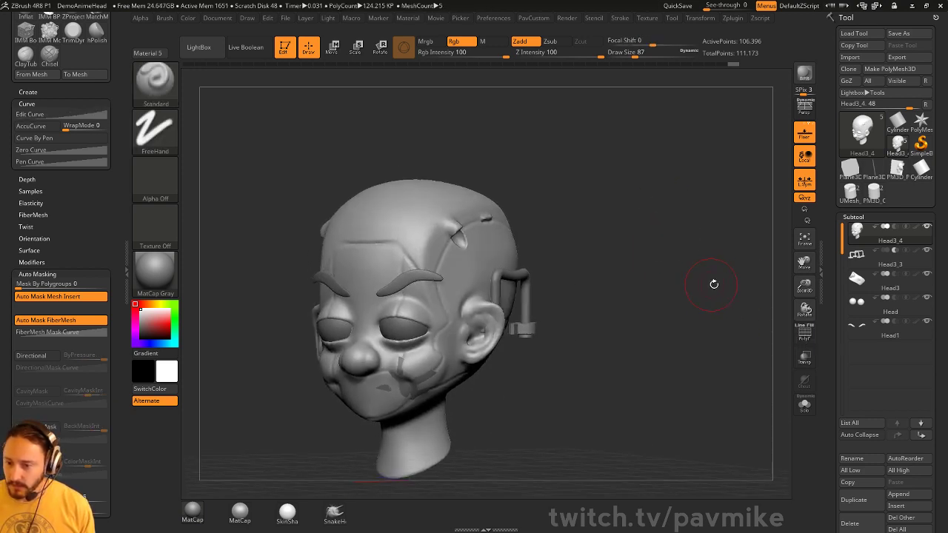
click(896, 286)
drag(876, 447, 874, 407)
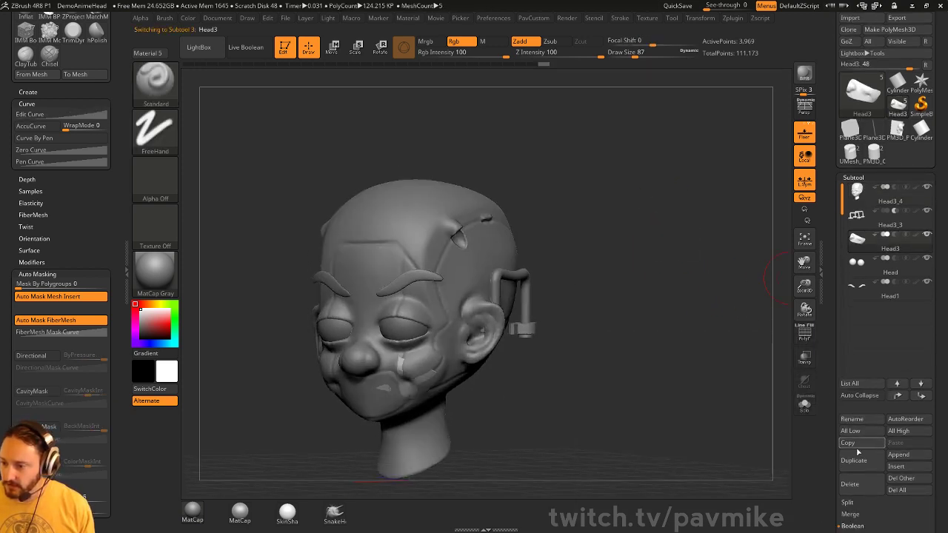
click(860, 483)
Step: Set the draw size to 74 and make the main head subtool, Head3_4, active in front view
key(s)
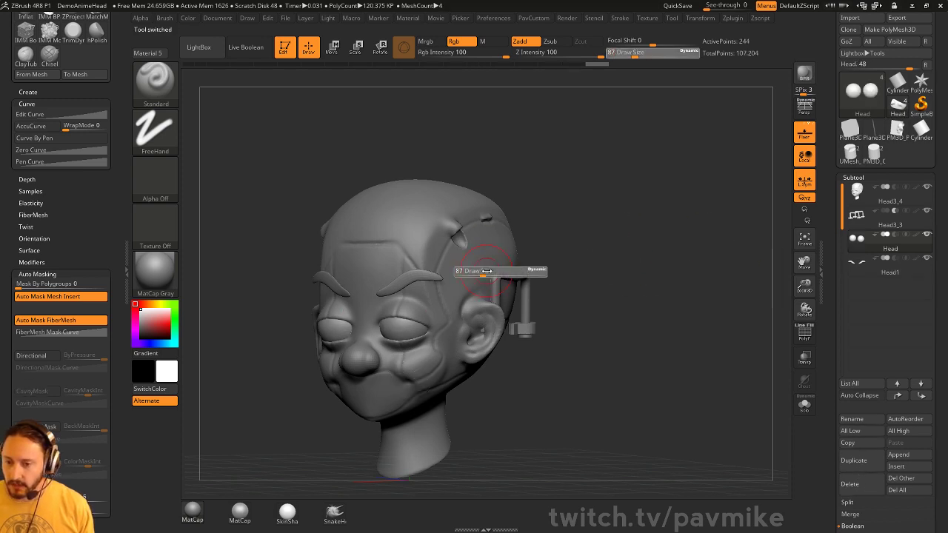
click(480, 269)
alt+click(483, 261)
shift+drag(598, 249, 612, 231)
Step: Choose the ClipCurve brush and isolate the main head subtool with Solo
click(156, 81)
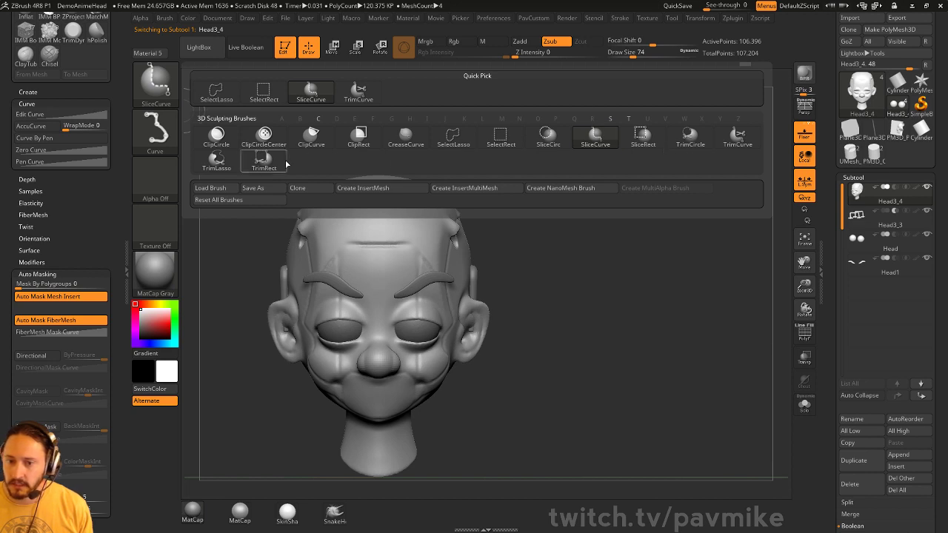
ctrl+shift+click(324, 145)
alt+drag(615, 232, 667, 234)
click(809, 412)
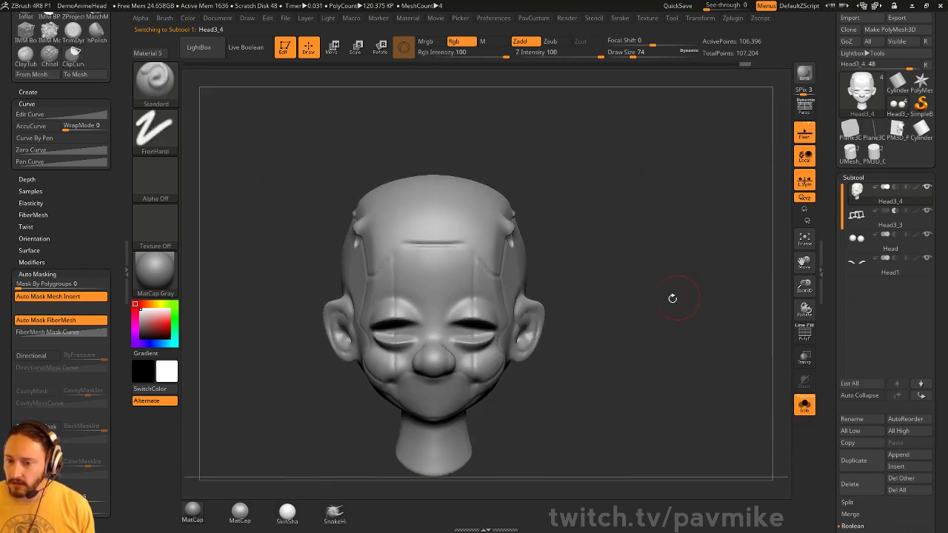
Step: Clip the head flat across the eyes with ClipCurve and examine the flattened mesh with polyframe on
ctrl+shift+drag(220, 290, 741, 318)
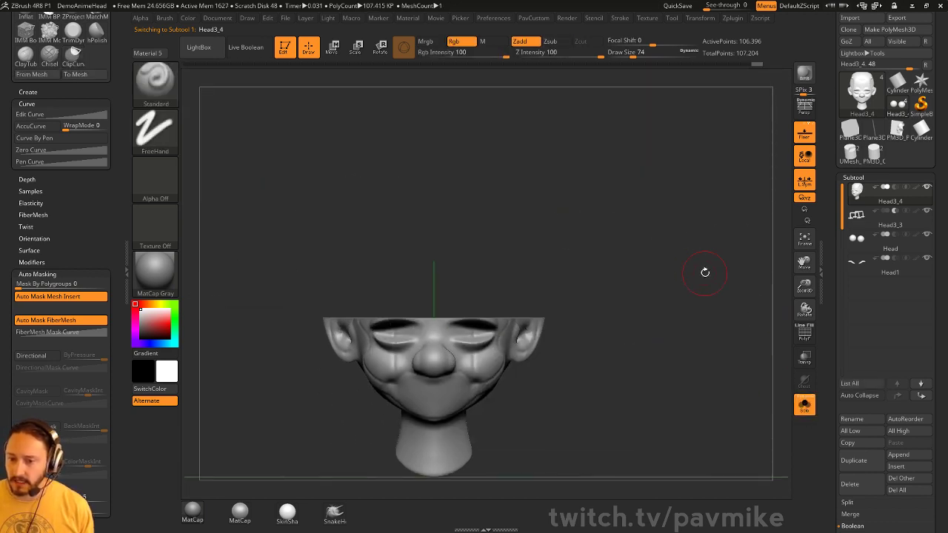
drag(568, 218, 617, 289)
drag(648, 327, 705, 236)
alt+drag(705, 236, 612, 209)
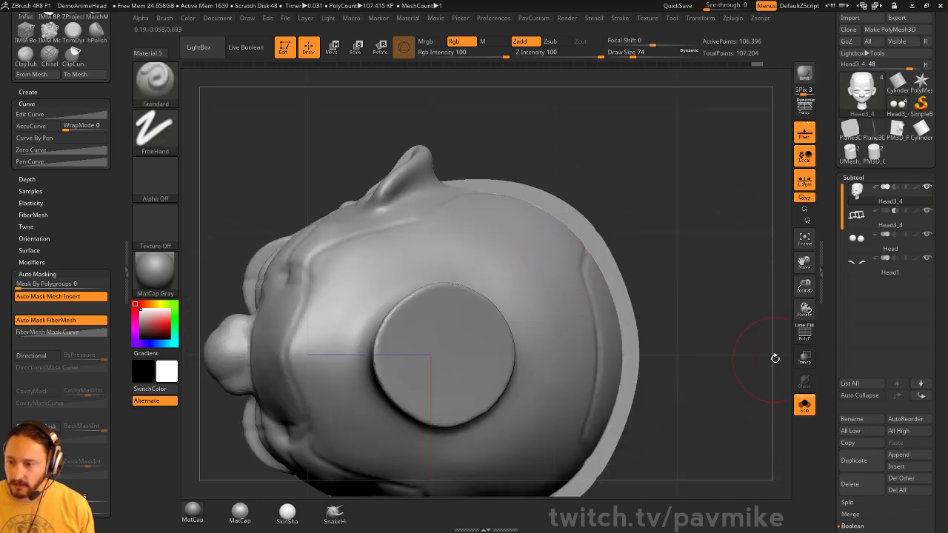
click(804, 334)
alt+drag(656, 259, 689, 265)
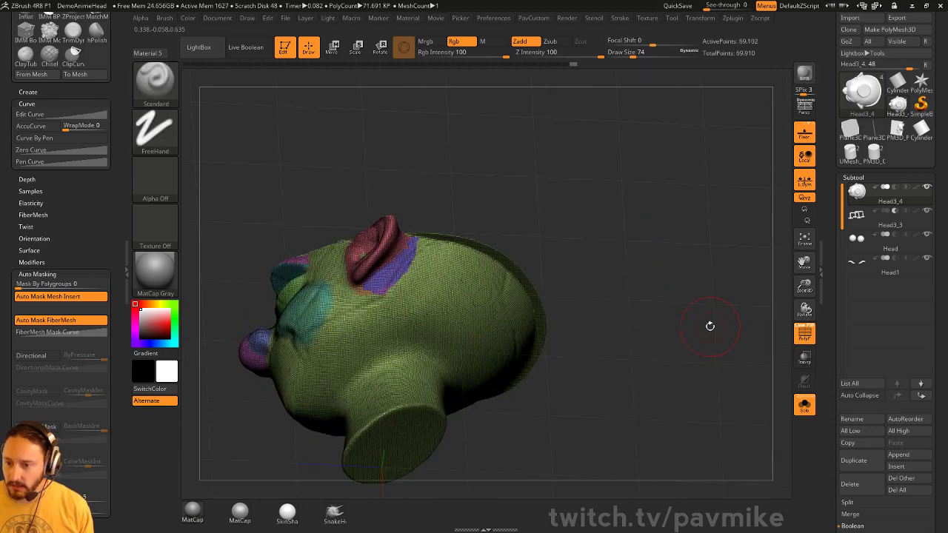
drag(709, 326, 621, 275)
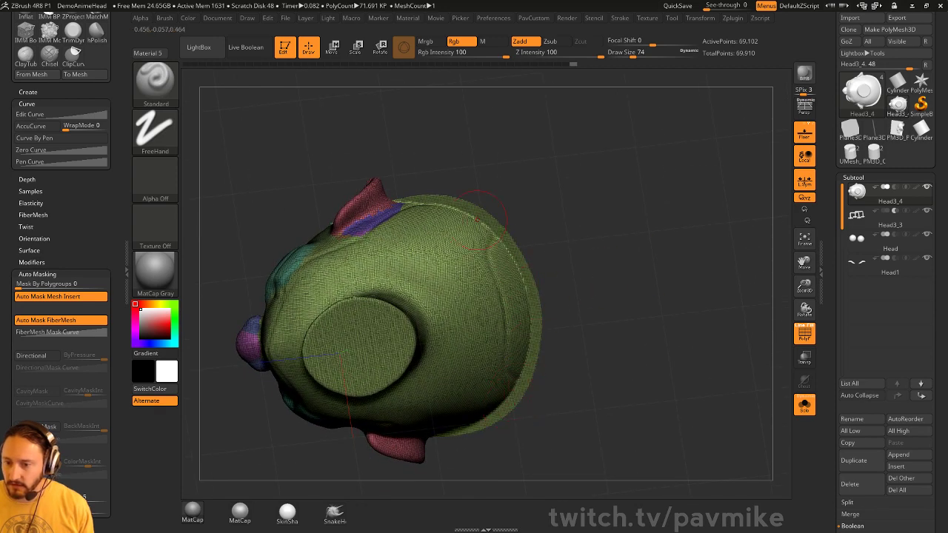
drag(457, 158, 532, 199)
Step: Undo the clip on the head, hide the polyframe and return to the front view
key(ctrl+z)
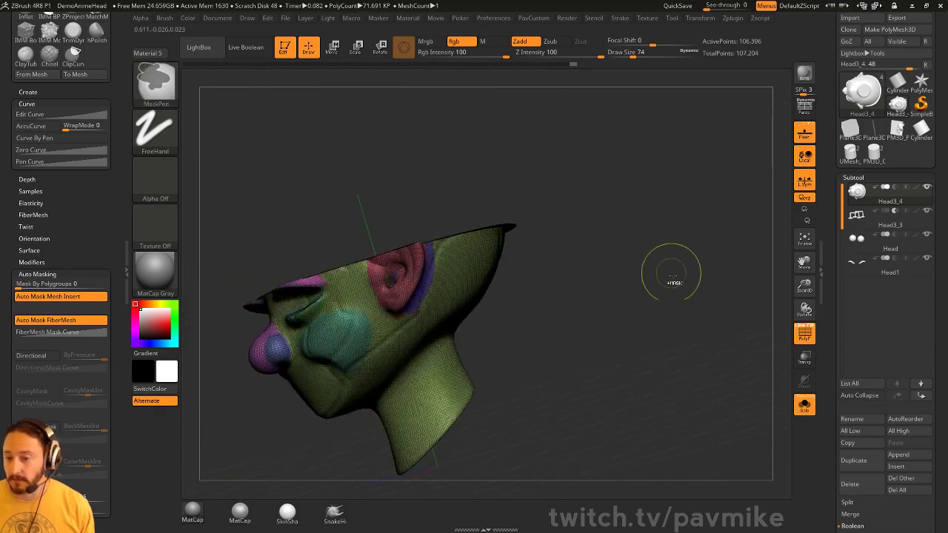
key(ctrl+z)
click(805, 334)
mouse_move(732, 307)
shift+mouse_down()
mouse_move(685, 310)
mouse_move(720, 294)
shift+mouse_up()
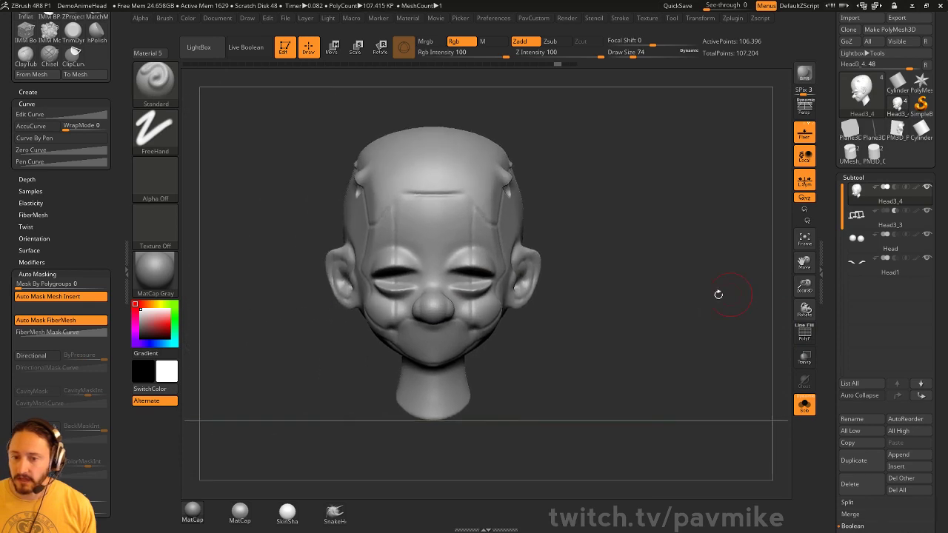
Step: Trim the head off above the eyes with TrimCurve, examine the cut with polyframe on, and restore the full head
ctrl+shift+click(159, 83)
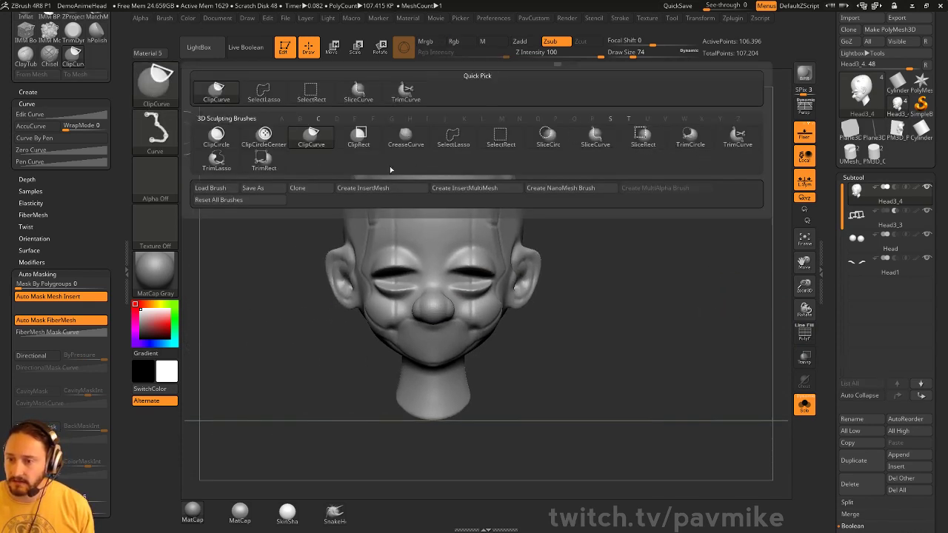
click(729, 143)
click(804, 332)
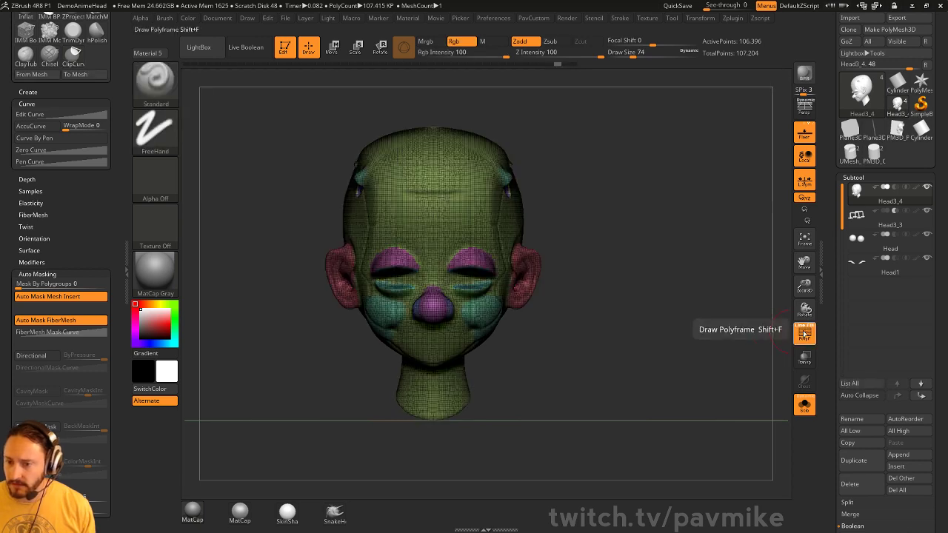
key(shift+f)
ctrl+shift+drag(205, 265, 753, 269)
drag(488, 281, 650, 268)
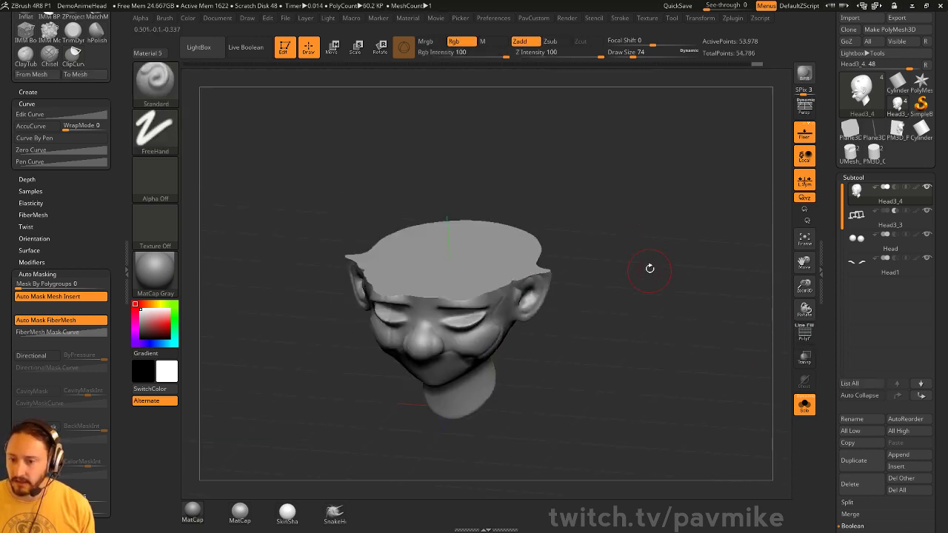
click(808, 336)
alt+drag(736, 290, 726, 266)
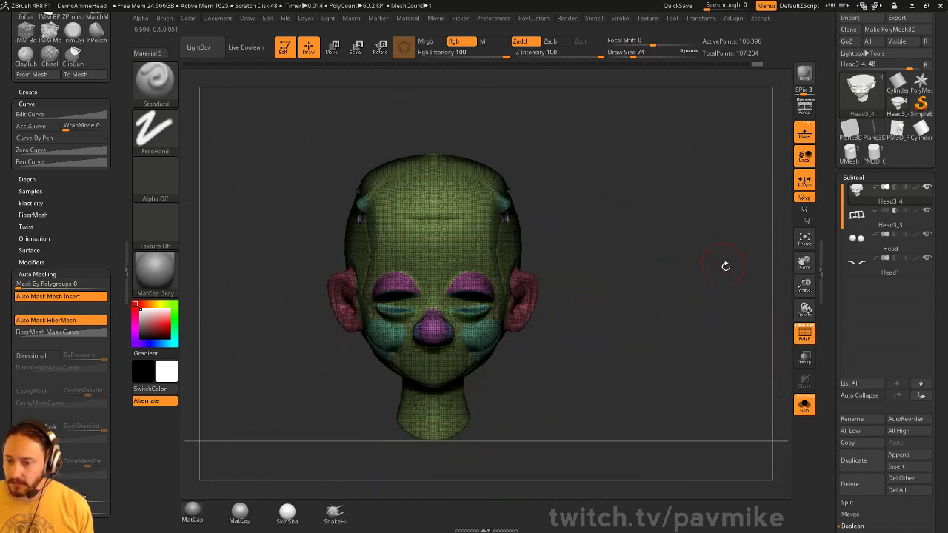
Step: Merge the head into a single polygroup and slice it at eye level with SliceCurve, replacing the first forehead slice
ctrl+shift+click(155, 80)
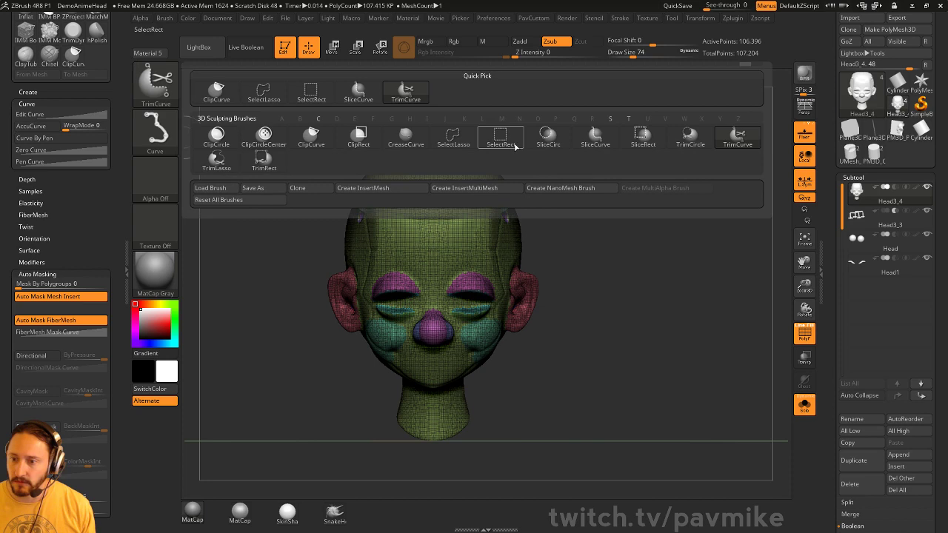
ctrl+shift+click(596, 143)
ctrl+shift+drag(290, 238, 706, 257)
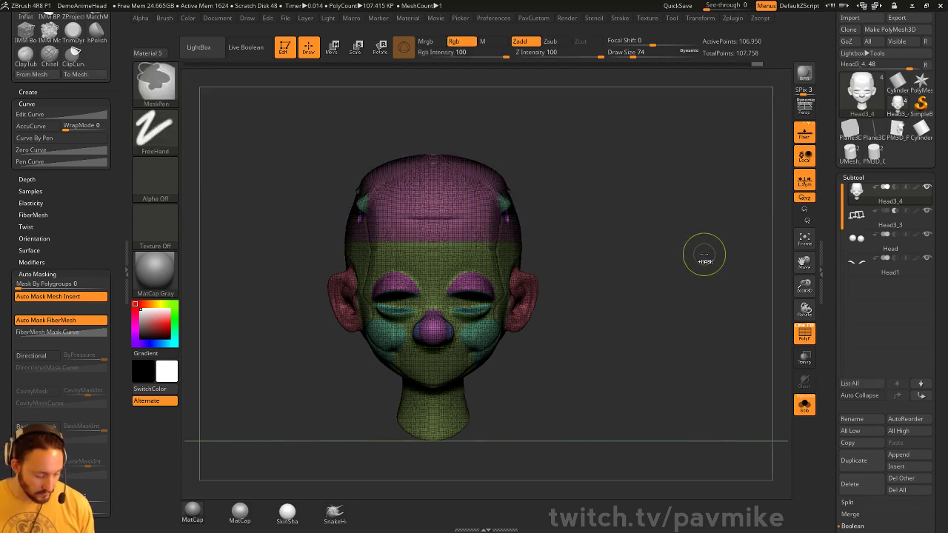
key(ctrl+z)
key(ctrl+w)
mouse_move(270, 291)
ctrl+shift+mouse_down()
mouse_move(726, 292)
mouse_move(685, 289)
ctrl+shift+mouse_up()
Step: Isolate the lower face polygroup with SelectRect, delete the hidden upper head and close the open hole
ctrl+shift+click(155, 81)
ctrl+shift+click(310, 94)
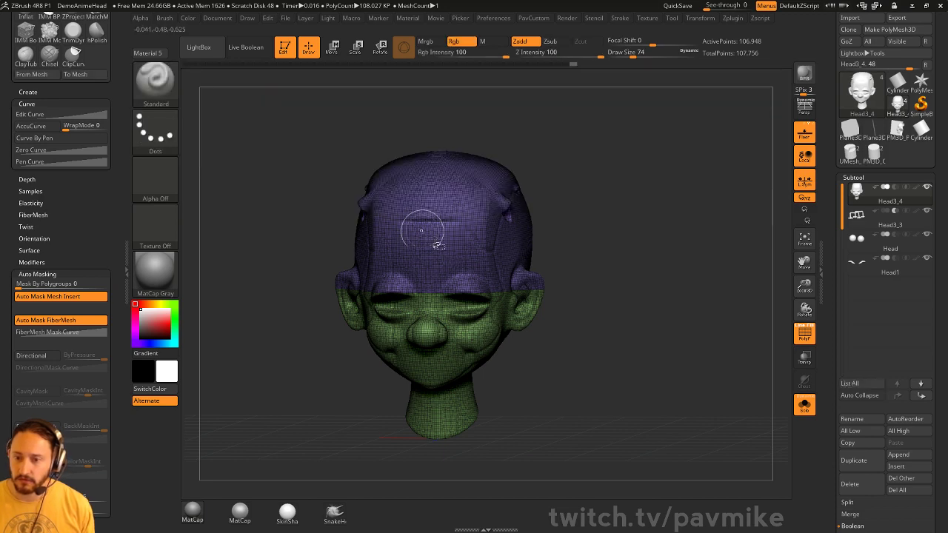
ctrl+shift+click(422, 231)
ctrl+shift+drag(683, 158, 710, 234)
key(2)
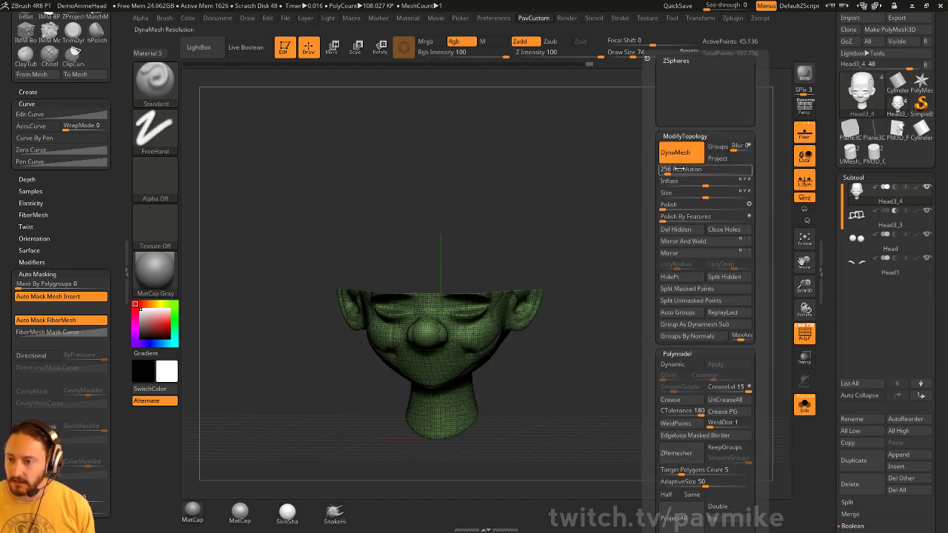
click(676, 228)
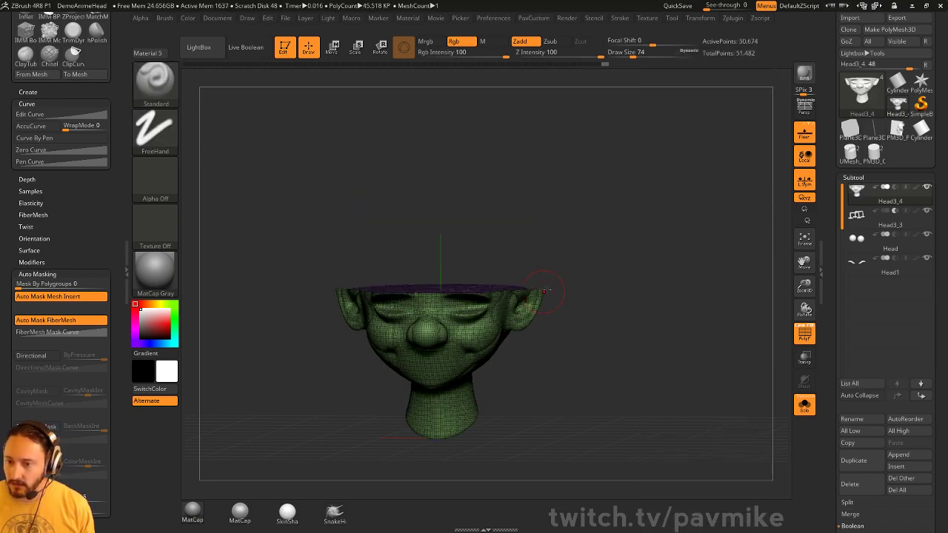
Step: Undo the hole closing, the deletion and the eye-level slice to restore the whole head in front view
alt+drag(641, 217, 686, 151)
key(ctrl+z)
key(ctrl+z)
drag(679, 183, 684, 191)
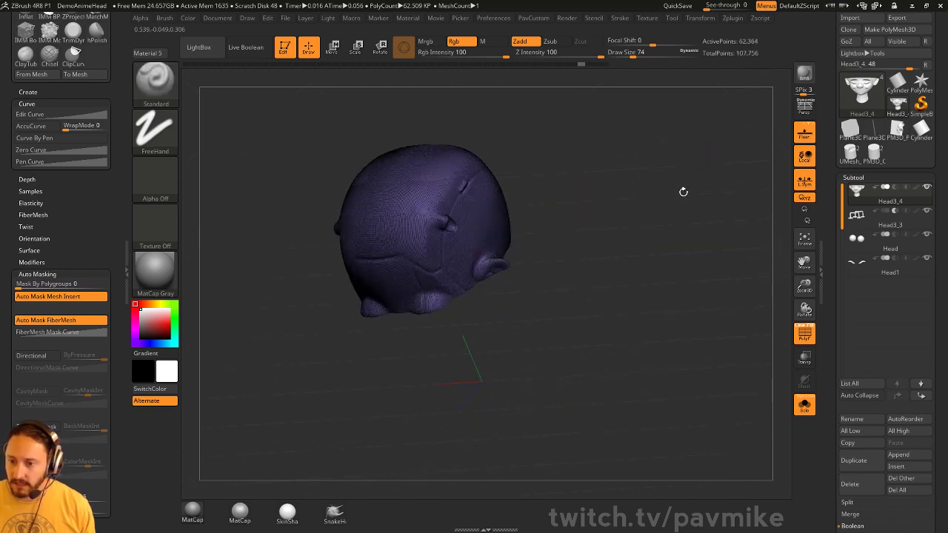
key(ctrl+z)
key(ctrl+z)
shift+drag(645, 217, 701, 222)
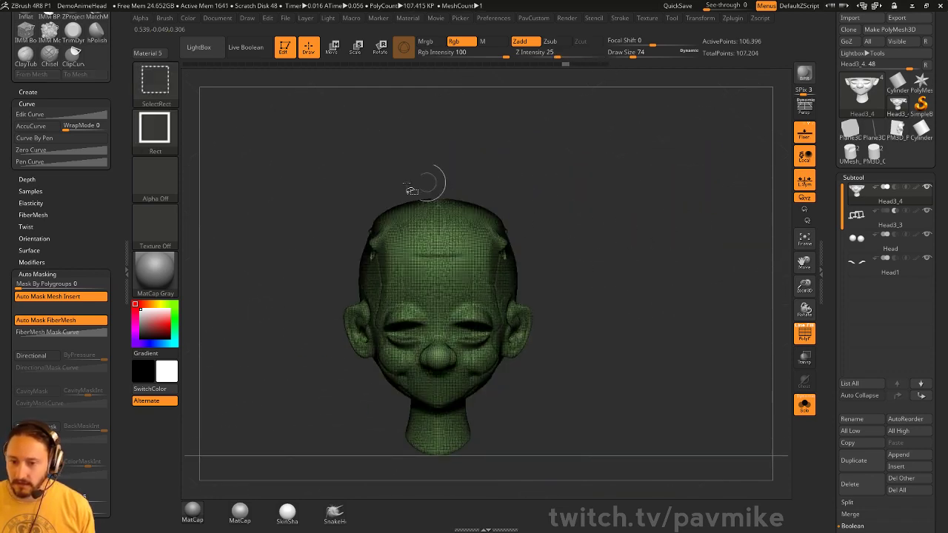
Step: Enable DynaMesh Groups, slice the head across the eyes with SliceCurve and remesh it into separate upper and lower parts
key(space)
click(613, 147)
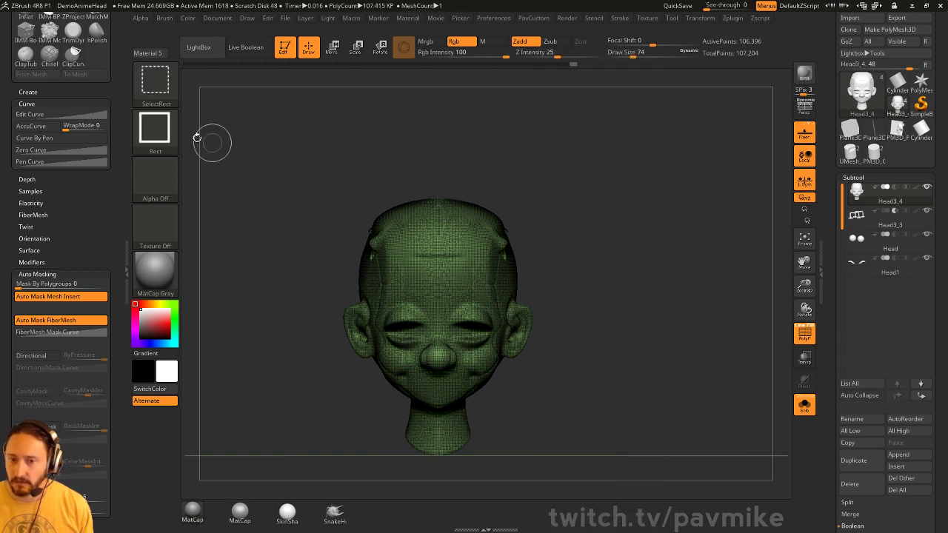
ctrl+shift+click(157, 87)
click(359, 92)
ctrl+shift+drag(240, 287, 764, 294)
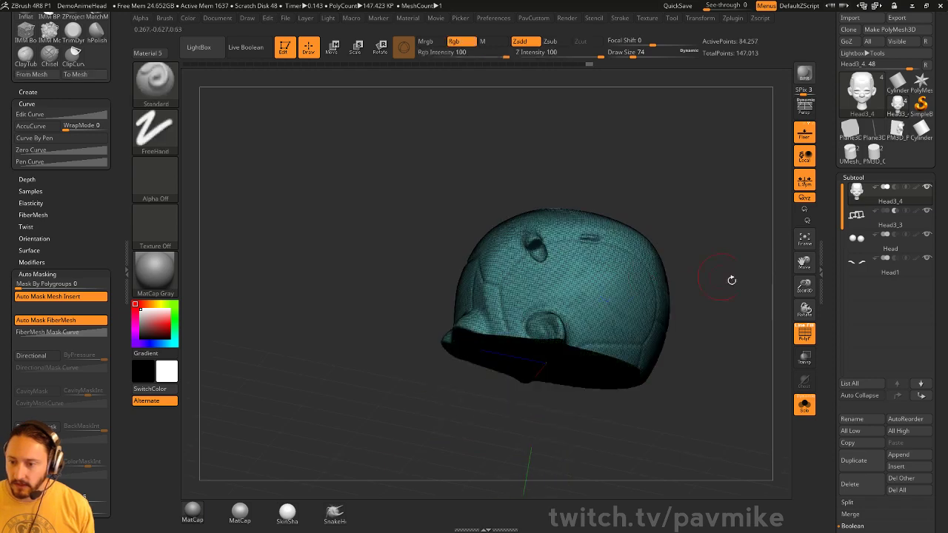
drag(732, 280, 746, 257)
Step: Examine the two sliced halves separately with SelectRect, hide the polyframe and show the complete head again
key(ctrl+shift+b)
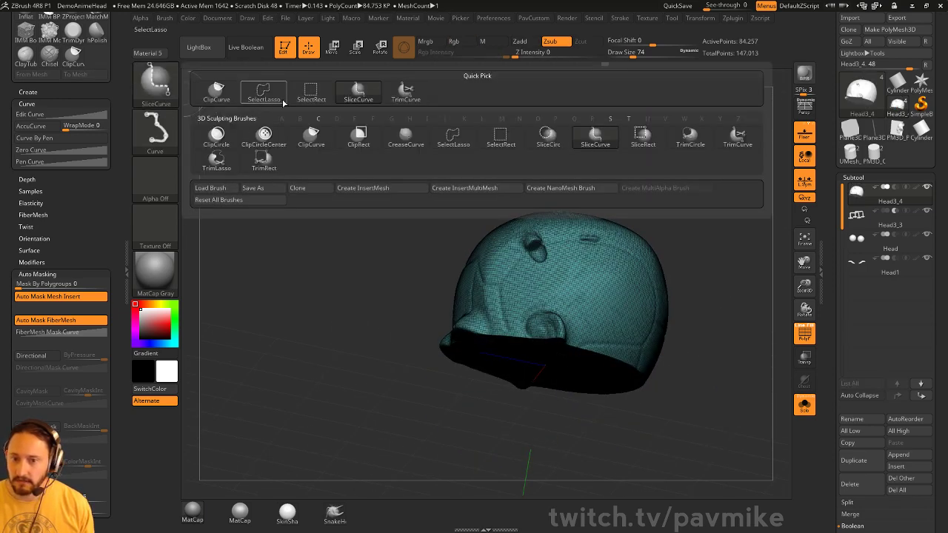
click(310, 95)
ctrl+shift+drag(294, 229, 333, 270)
click(806, 338)
mouse_move(714, 218)
mouse_down()
mouse_move(707, 237)
mouse_move(749, 322)
mouse_move(685, 228)
mouse_move(688, 178)
mouse_move(731, 183)
mouse_move(752, 226)
mouse_move(739, 210)
mouse_move(743, 237)
mouse_move(692, 269)
mouse_move(728, 305)
mouse_move(701, 284)
mouse_move(693, 242)
mouse_move(677, 266)
mouse_up()
key(ctrl+shift)
ctrl+shift+click(729, 304)
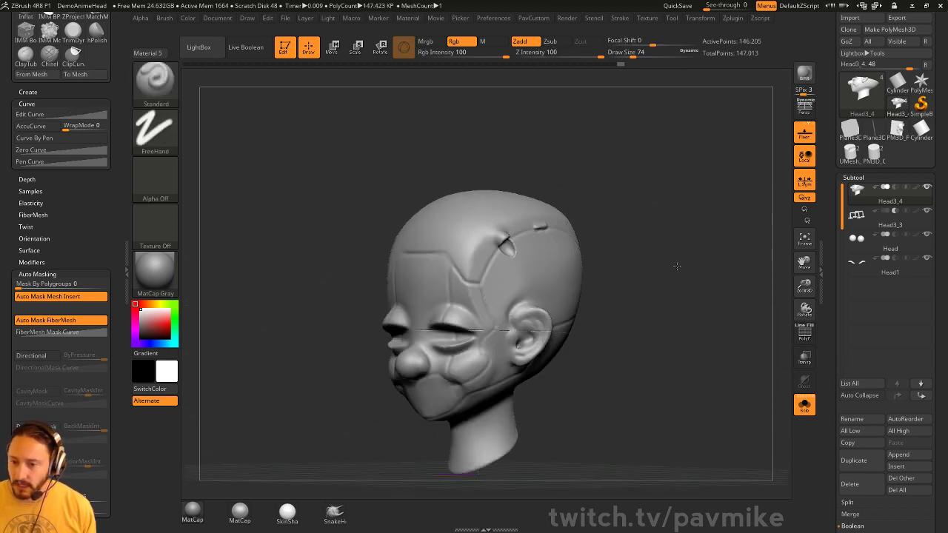
Step: Show the polyframe on the head in front view and choose the SliceCurve brush
drag(774, 267, 704, 277)
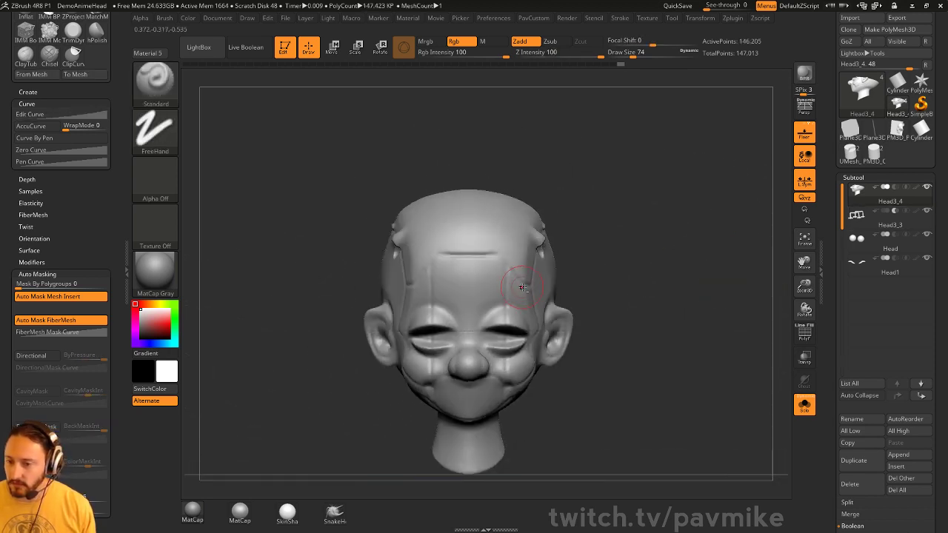
click(805, 332)
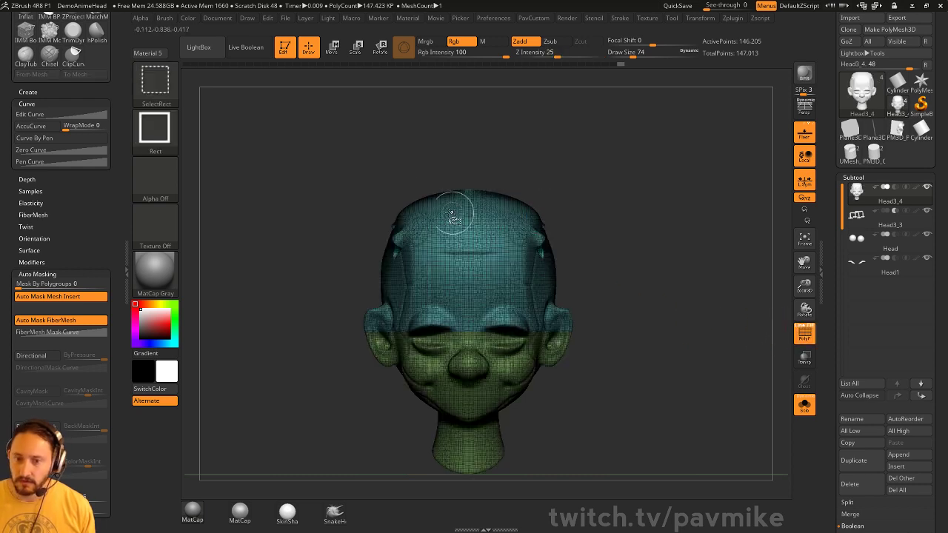
ctrl+shift+click(170, 83)
click(359, 90)
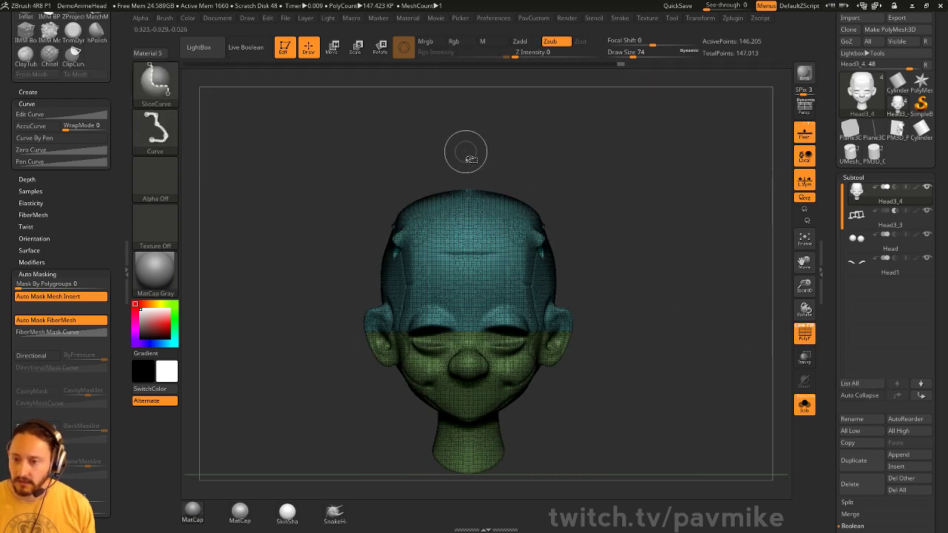
Step: Try a diagonal SliceCurve cut down one side of the head and undo it
ctrl+shift+drag(466, 152, 580, 451)
key(z)
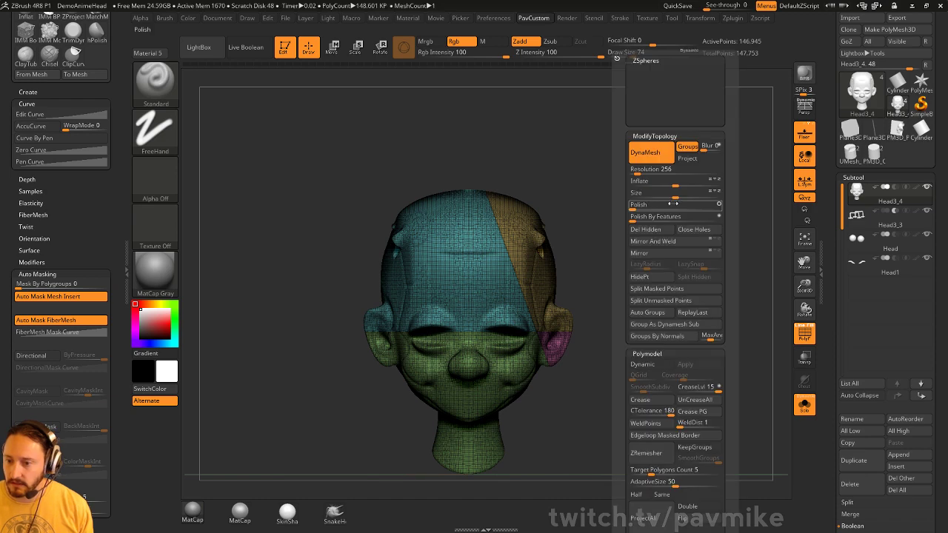
key(ctrl+z)
Step: Slice the head vertically near one eye with SliceCurve, remesh it, and mirror it to the opposite side
mouse_move(517, 143)
ctrl+shift+mouse_down()
mouse_move(524, 490)
mouse_move(511, 487)
ctrl+shift+mouse_up()
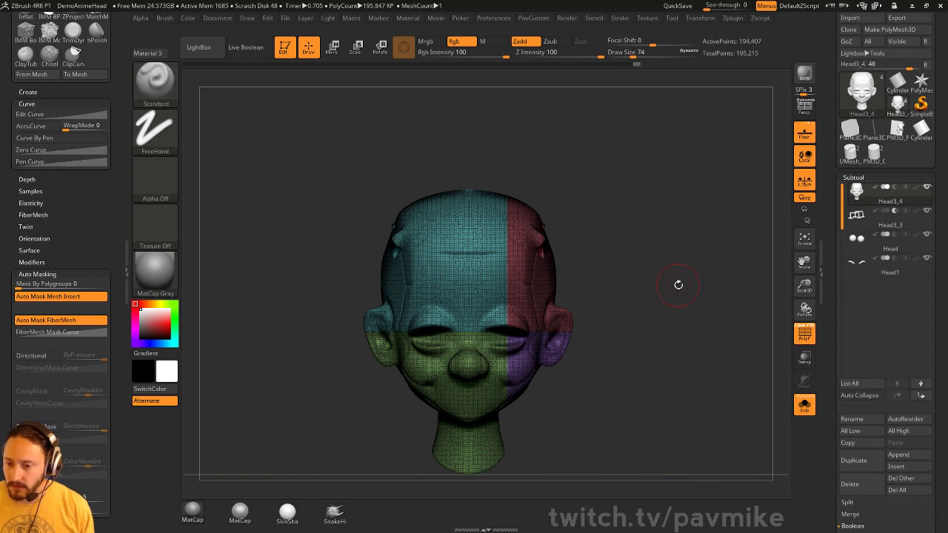
key(grave)
click(668, 253)
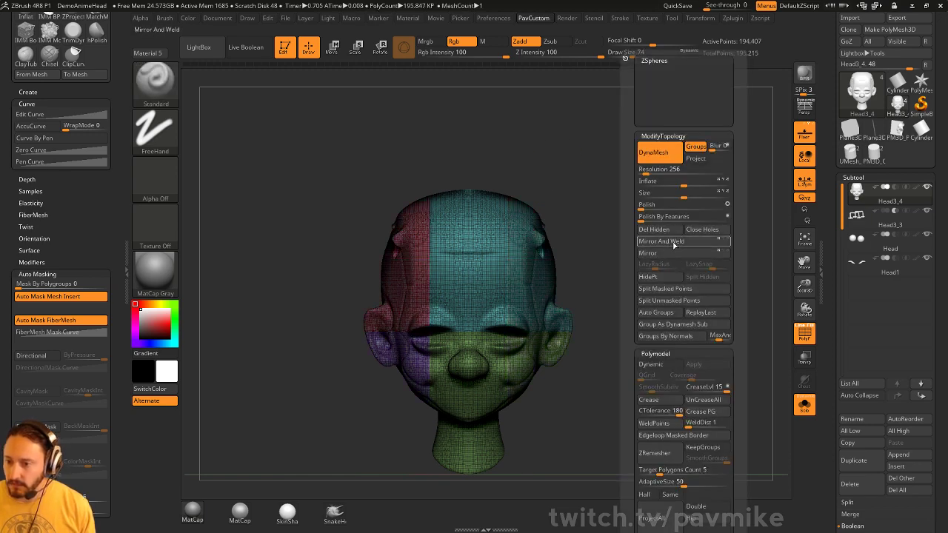
Step: Mirror and weld the side slice across the head, isolate the upper middle polygroup for inspection and show the whole head again
click(675, 243)
drag(594, 280, 608, 263)
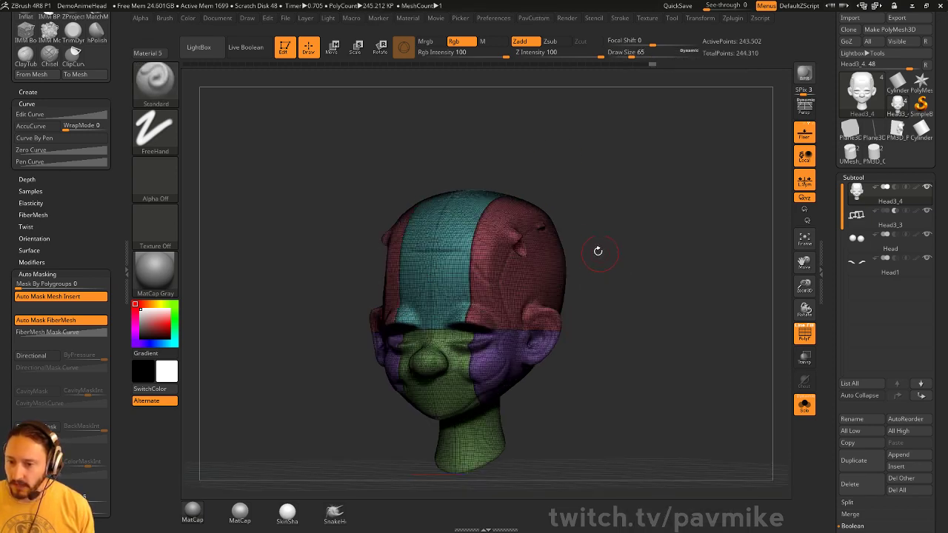
ctrl+shift+click(463, 213)
drag(725, 299, 707, 283)
ctrl+shift+click(729, 295)
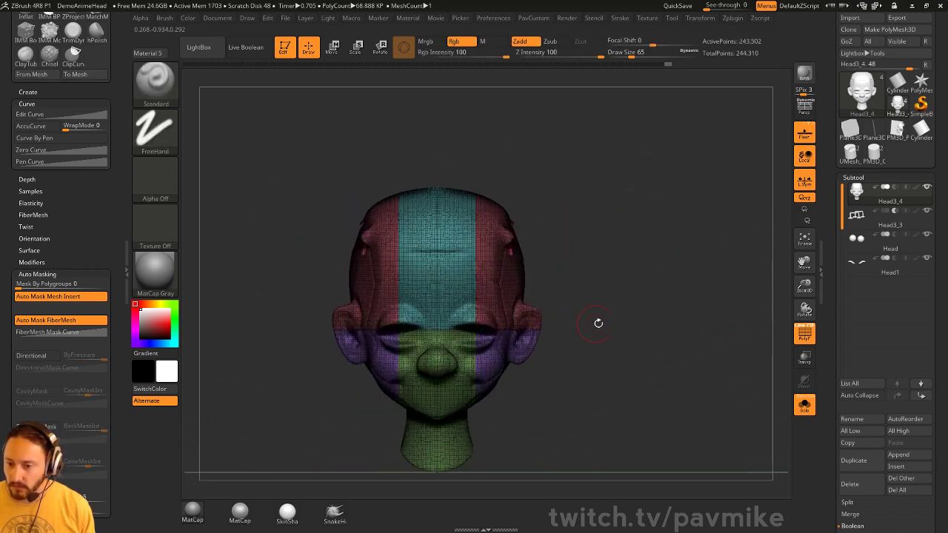
drag(598, 323, 624, 311)
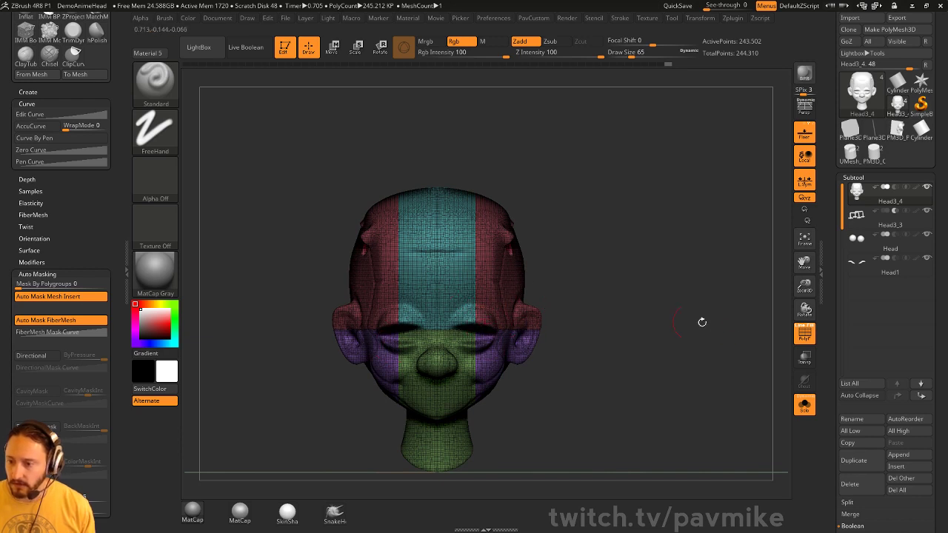
Step: With the polyframe hidden, isolate the middle lower face and neck polygroup and split the hidden parts into a separate subtool
click(806, 337)
drag(734, 339, 668, 294)
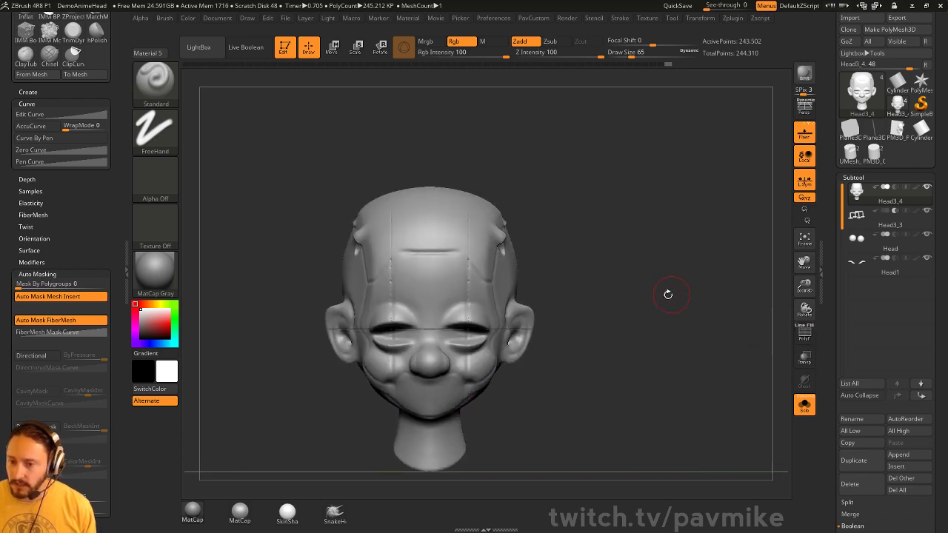
ctrl+shift+click(455, 282)
ctrl+shift+click(584, 296)
ctrl+shift+click(439, 391)
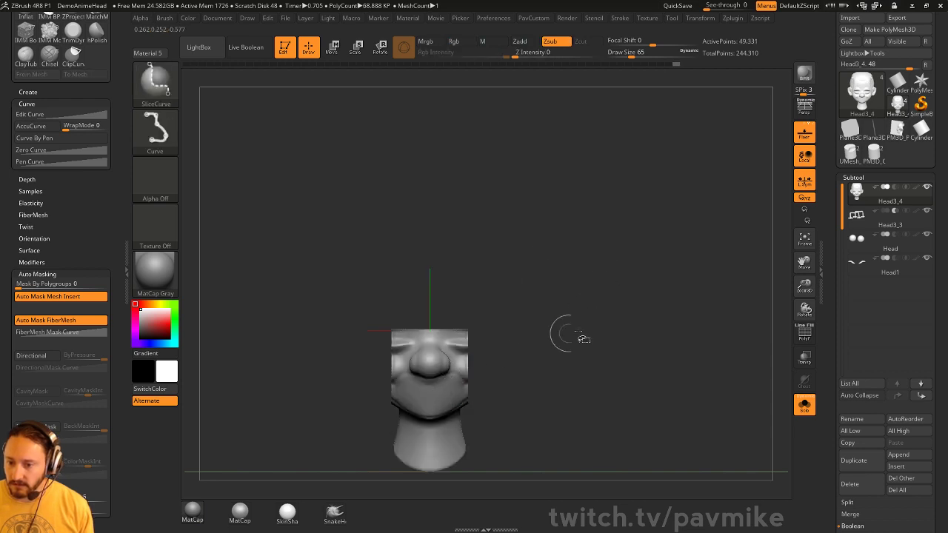
drag(659, 306, 677, 289)
key(2)
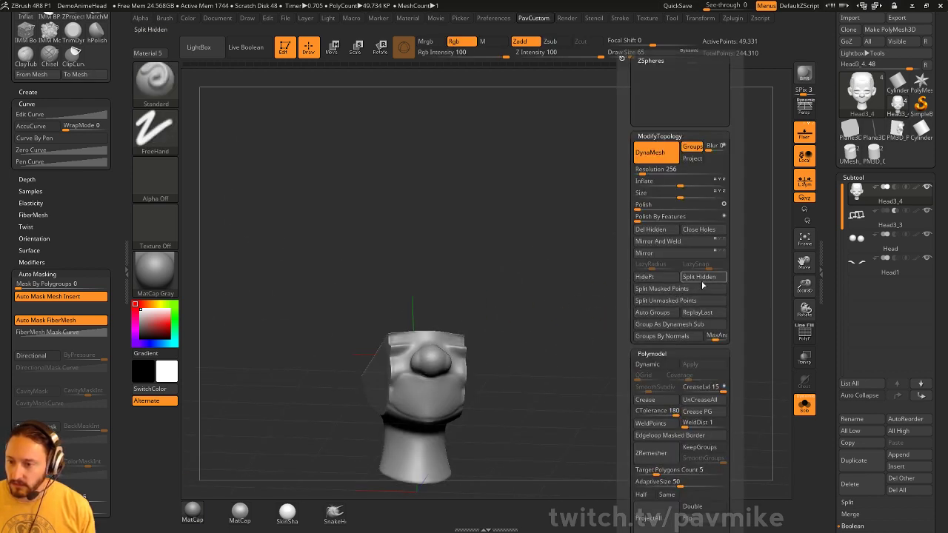
click(702, 282)
shift+drag(583, 308, 607, 306)
Step: Select the split-off outer head subtool and remesh it with DynaMesh
click(891, 226)
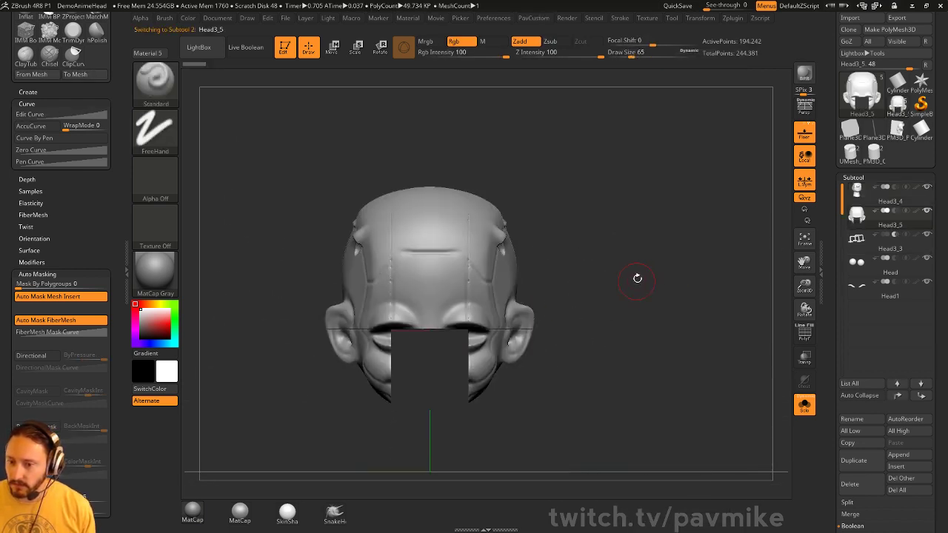
key(2)
click(652, 148)
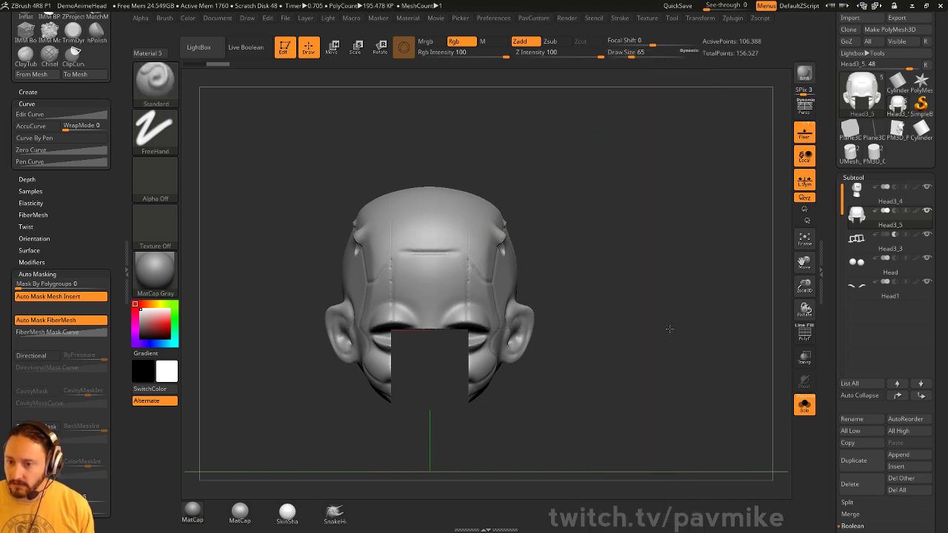
drag(669, 328, 706, 317)
key(2)
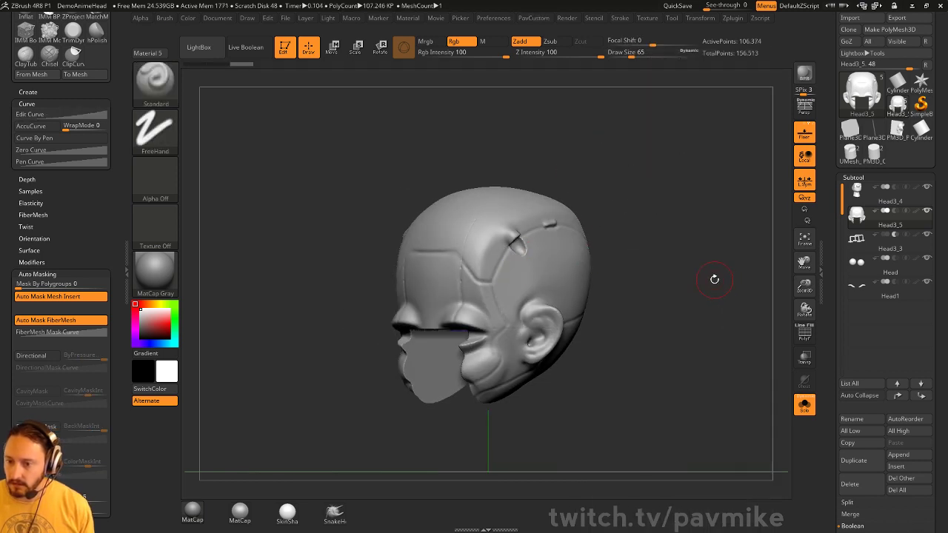
key(2)
Step: Turn off Solo to show all subtools, display the polyframe and assign the outer head a single polygroup
click(805, 405)
mouse_move(781, 375)
shift+mouse_down()
mouse_move(780, 357)
mouse_move(493, 275)
shift+mouse_up()
key(shift+f)
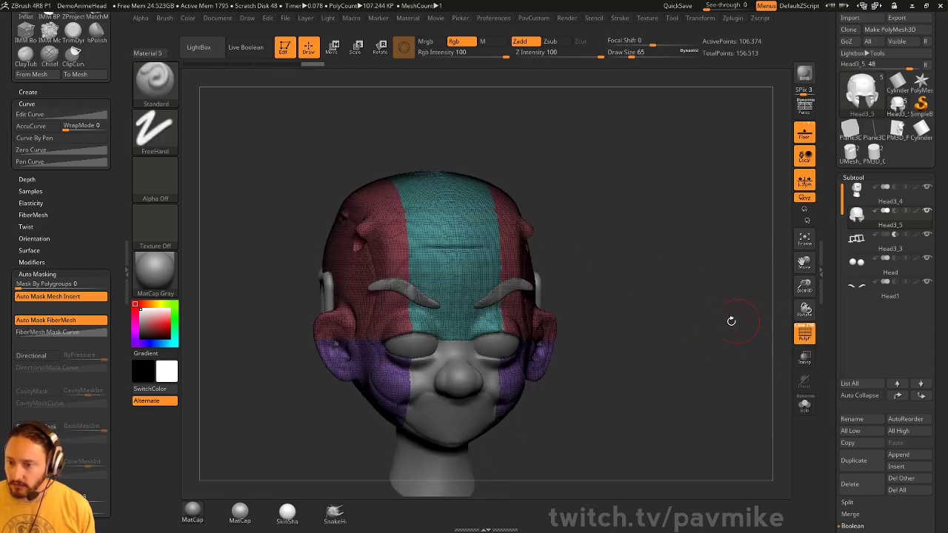
shift+drag(730, 320, 707, 314)
key(ctrl+w)
Step: Select the face and neck subtool, hide the polyframe, centre the Gizmo on the piece and reset its orientation
alt+click(485, 368)
drag(666, 342, 518, 300)
key(shift+f)
key(w)
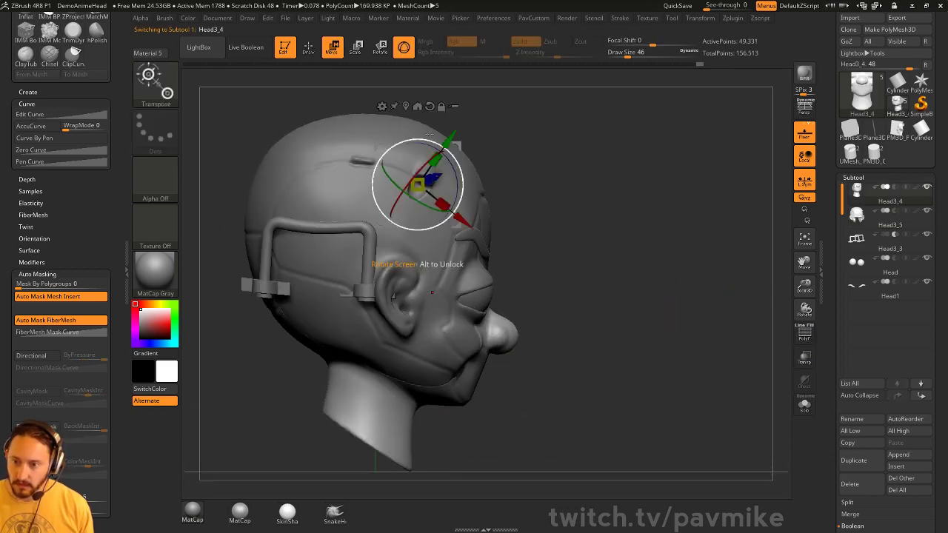
click(406, 105)
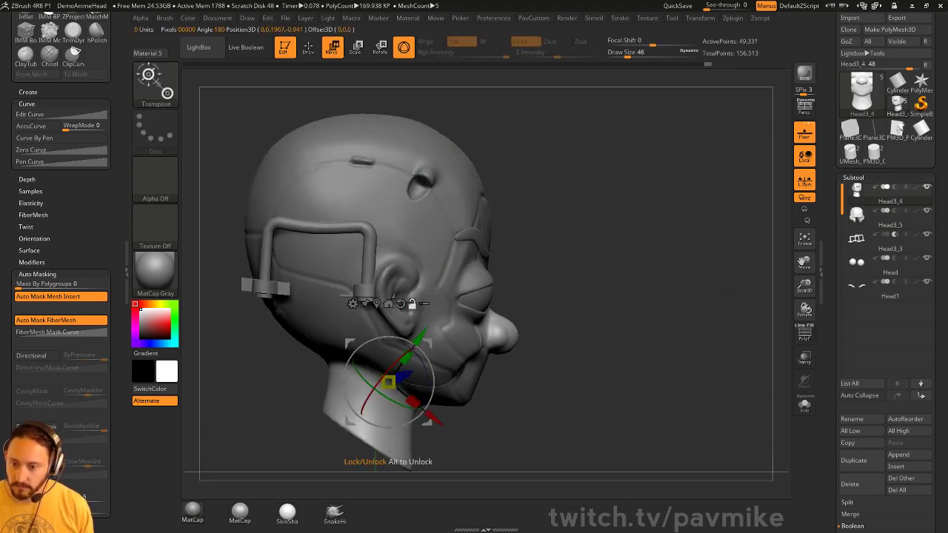
alt+click(401, 304)
Step: Scale the face and neck piece down slightly with the Gizmo and move it up a little, leaving narrow side gaps
drag(418, 346, 425, 357)
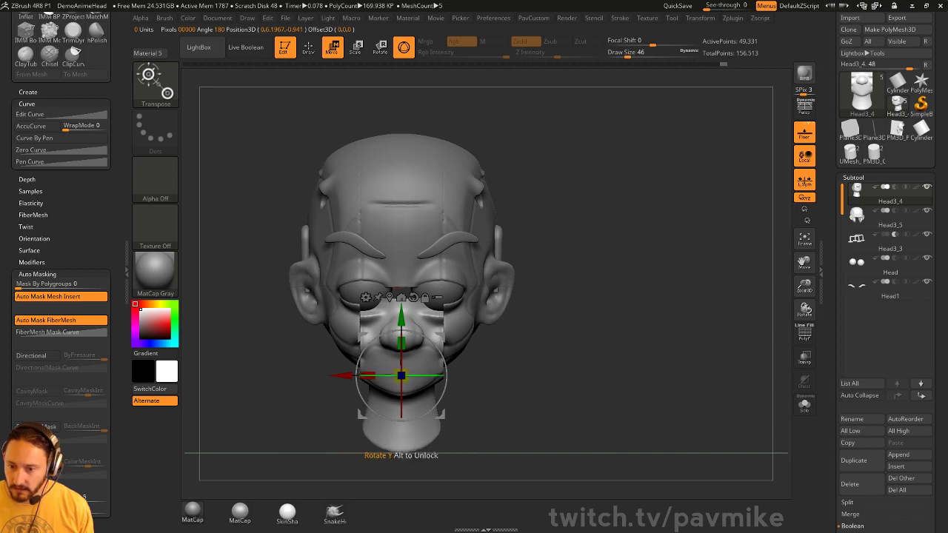
key(q)
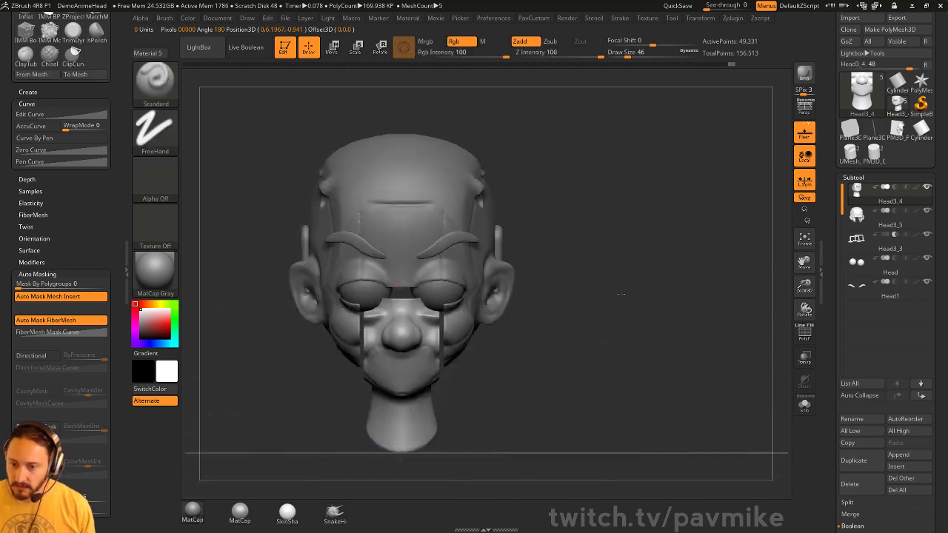
key(w)
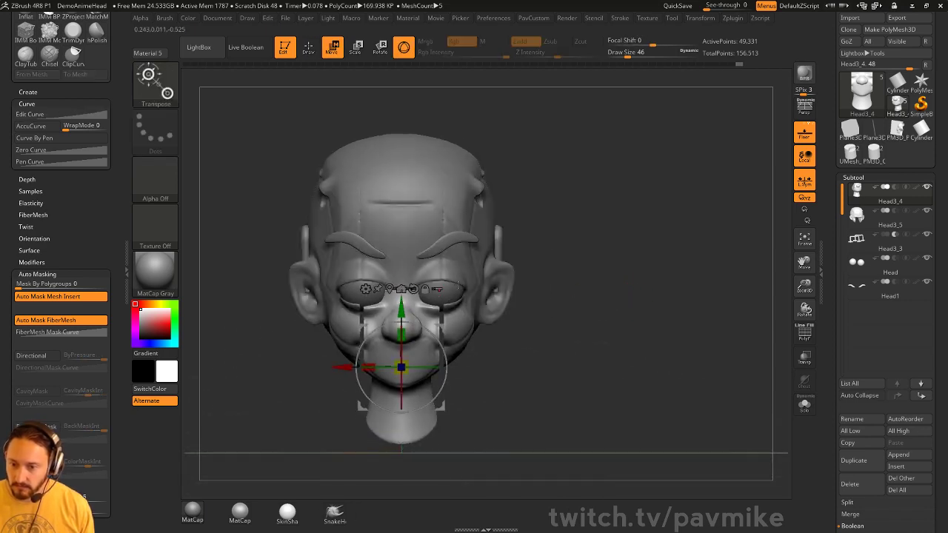
key(q)
Step: Make the outer head the active subtool and check the fit of the face piece from the side and front
mouse_move(730, 261)
mouse_down()
mouse_move(600, 252)
mouse_move(697, 259)
mouse_move(725, 276)
mouse_up()
key(s)
key(s)
alt+click(470, 212)
mouse_move(669, 204)
alt+mouse_down()
mouse_move(670, 224)
mouse_move(688, 214)
mouse_move(694, 224)
mouse_move(652, 211)
mouse_move(663, 176)
alt+mouse_up()
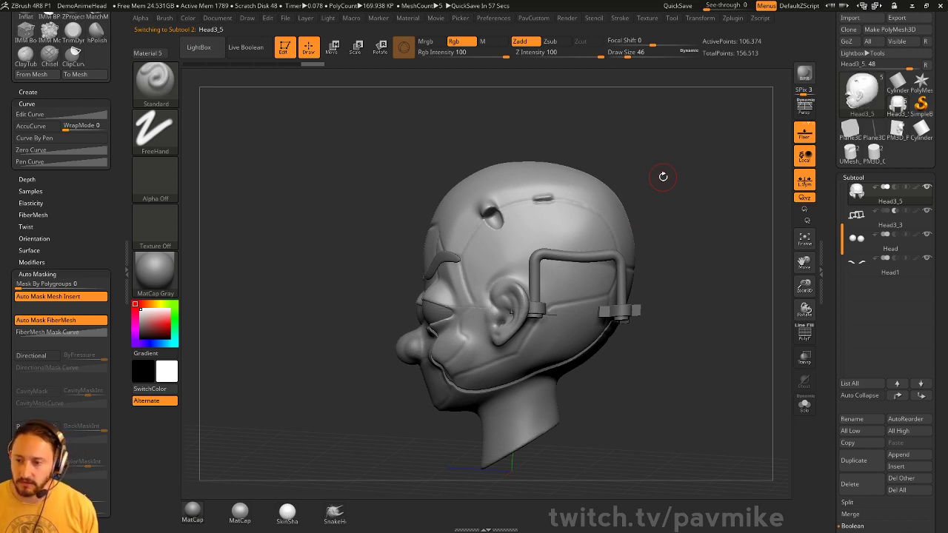
drag(663, 177, 683, 141)
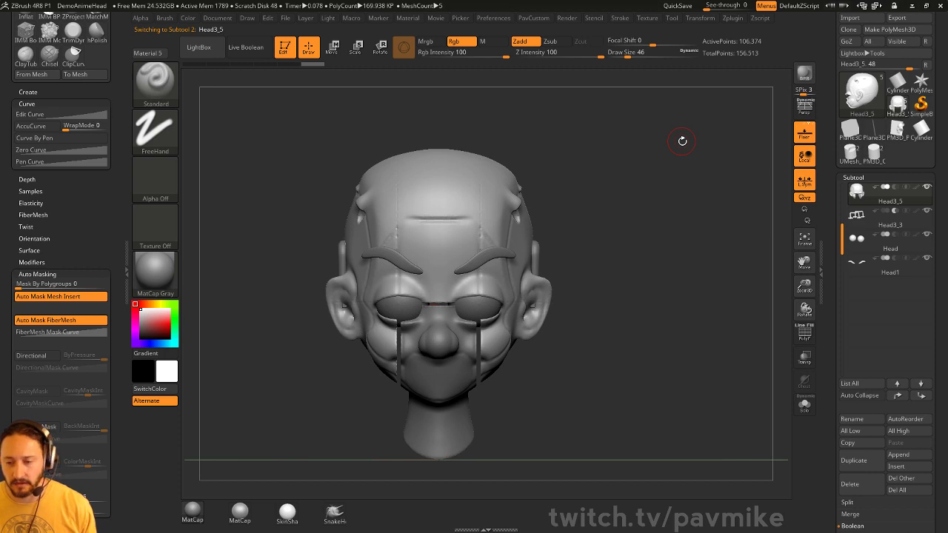